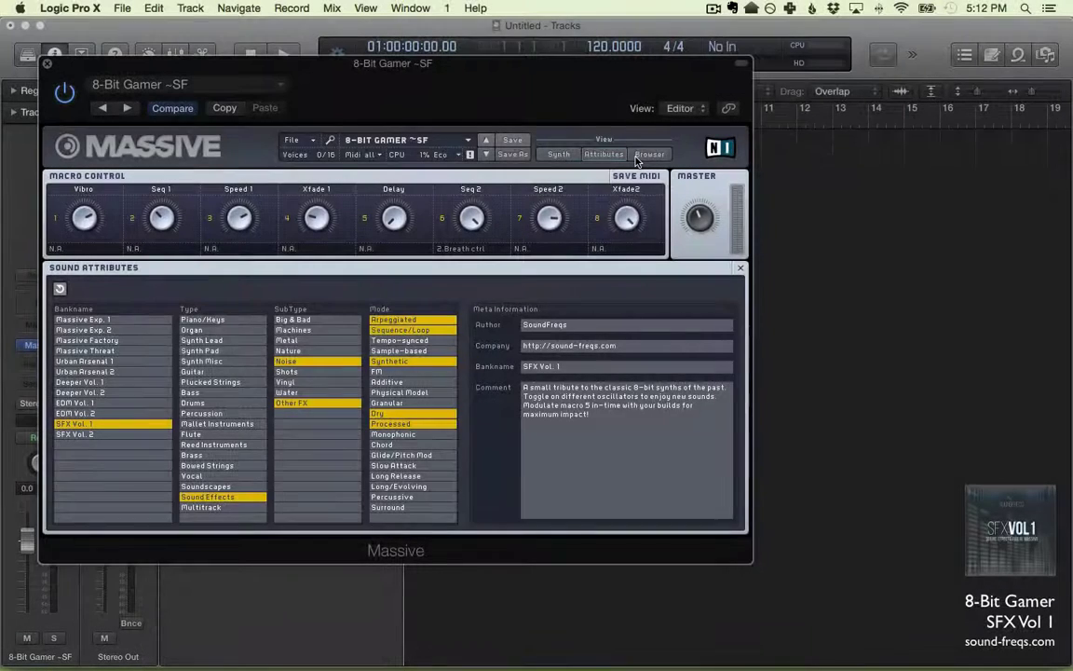
# - Replace the Sound Attributes panel with the Browser, listing SFX Vol. 1 presets headed by 8-Bit Gamer
pyautogui.click(641, 155)
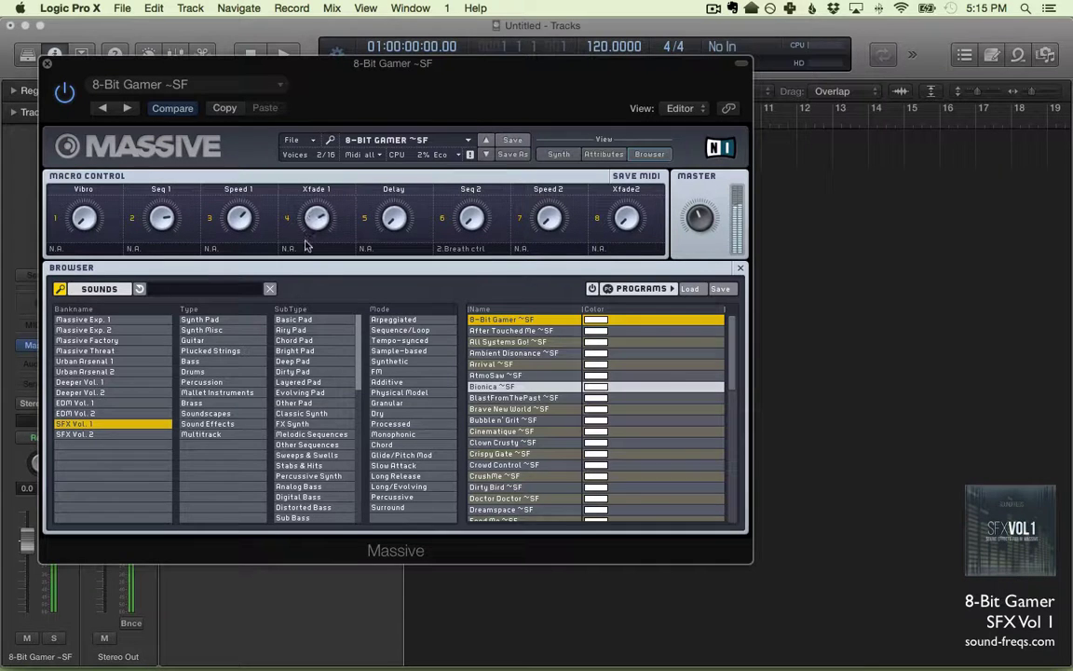
# - Filter the SFX Vol. 1 presets by the Deep Pad subtype, leaving six including AtmoSaw and Haunted Spaces
pyautogui.click(298, 361)
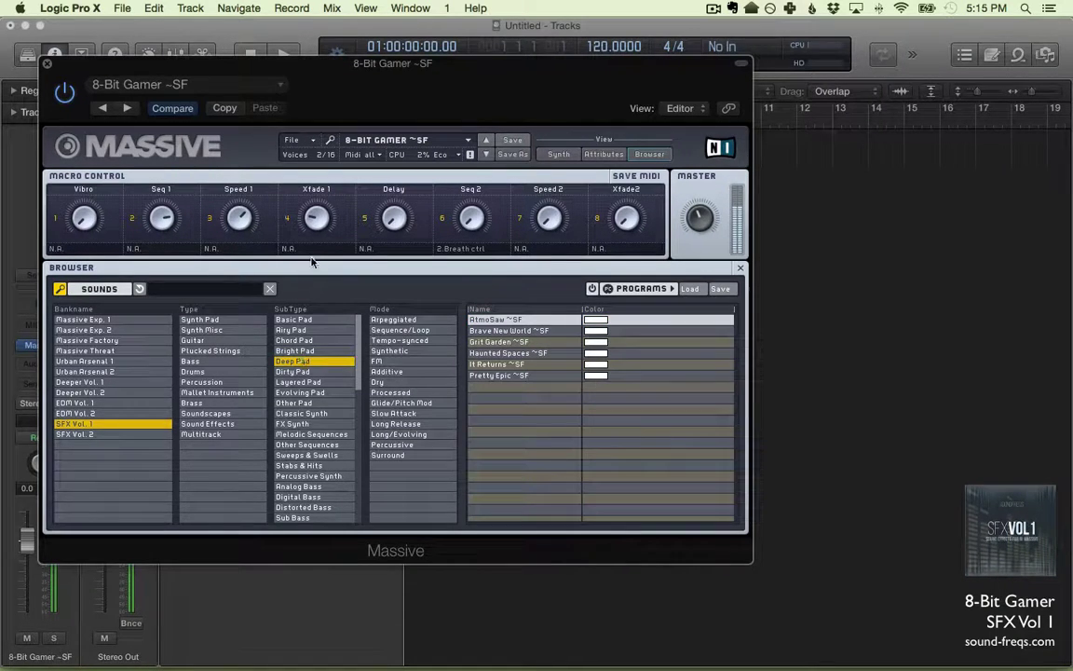